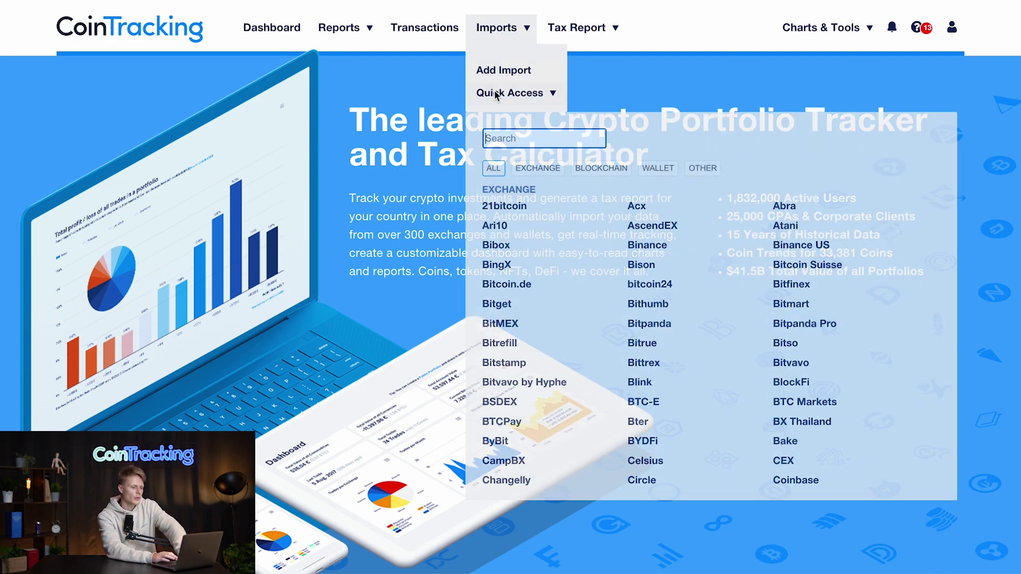
# Search the import list for KuCoin and show its CSV import instructions
pyautogui.click(519, 136)
pyautogui.write('kuco')
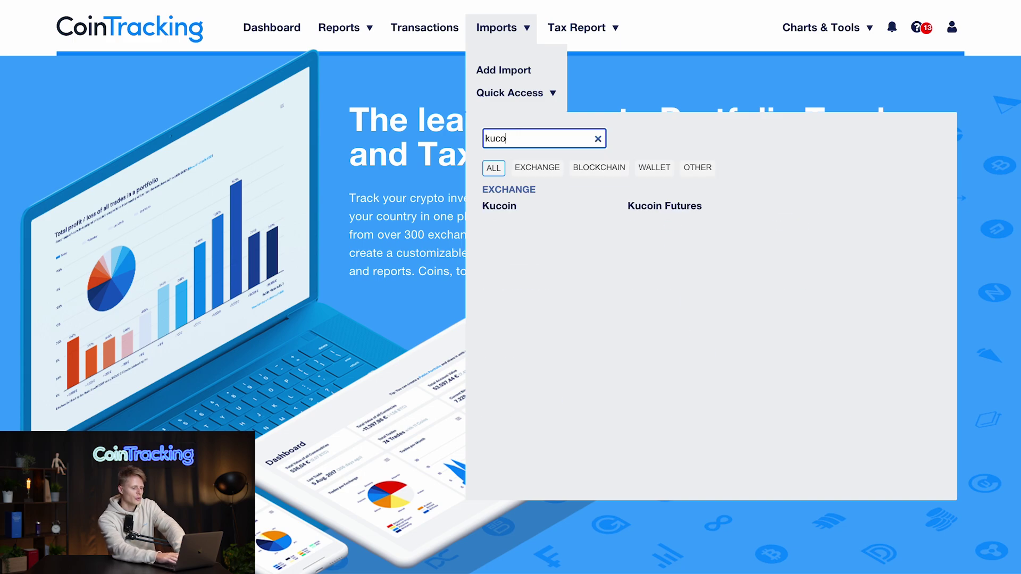
pyautogui.click(548, 217)
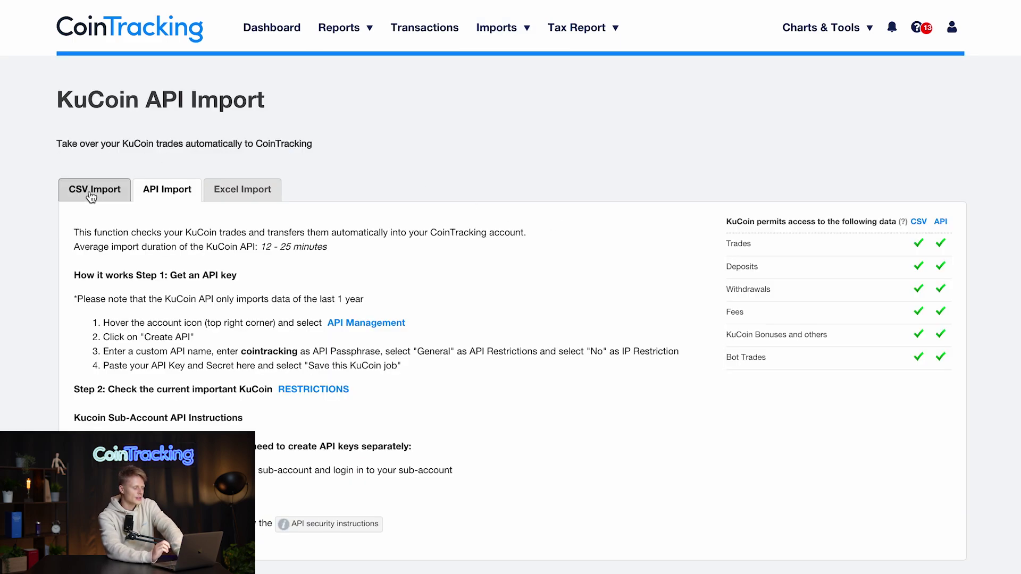
pyautogui.click(90, 196)
pyautogui.scroll(-3, 91, 196)
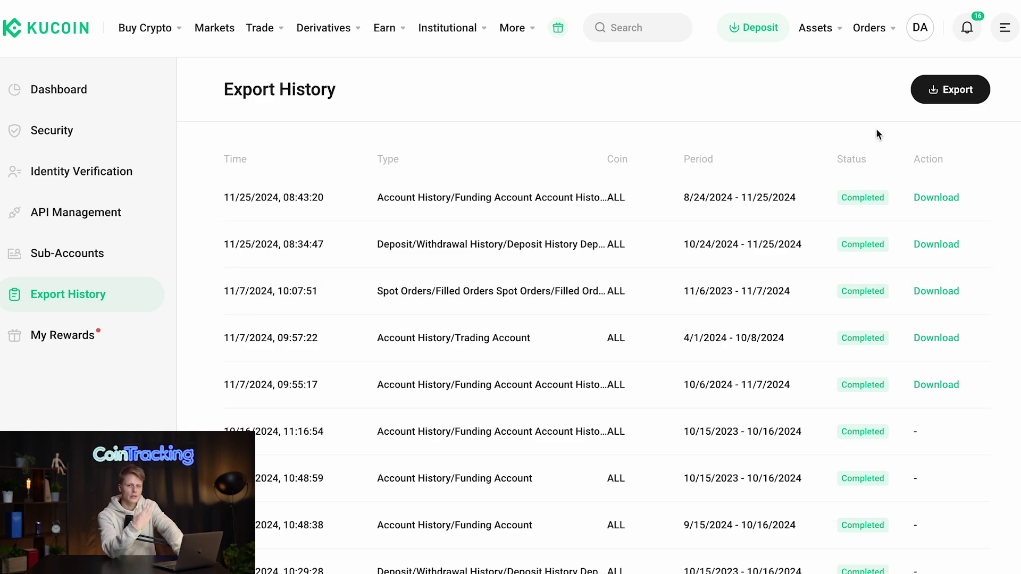
pyautogui.click(941, 90)
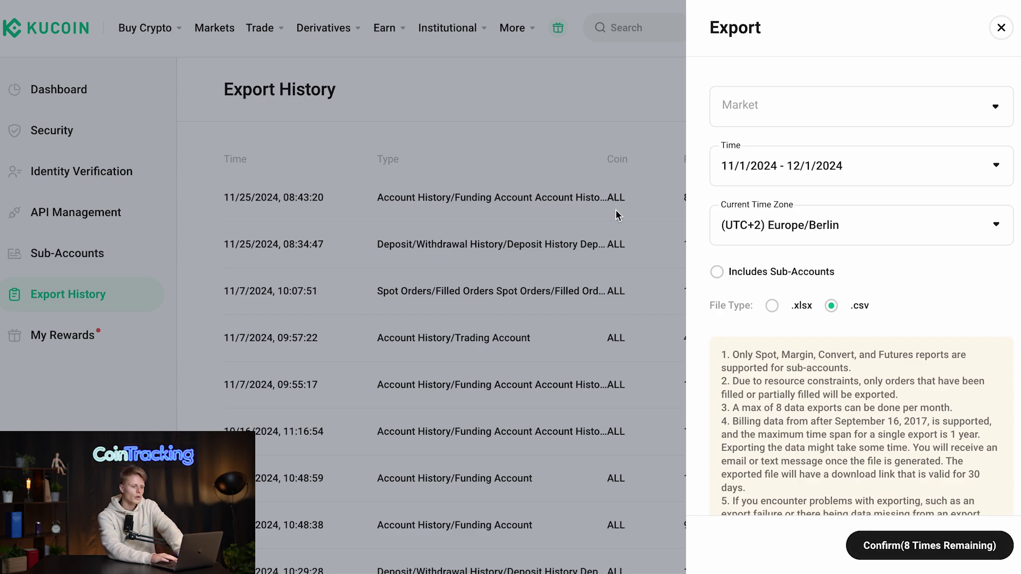
pyautogui.click(637, 116)
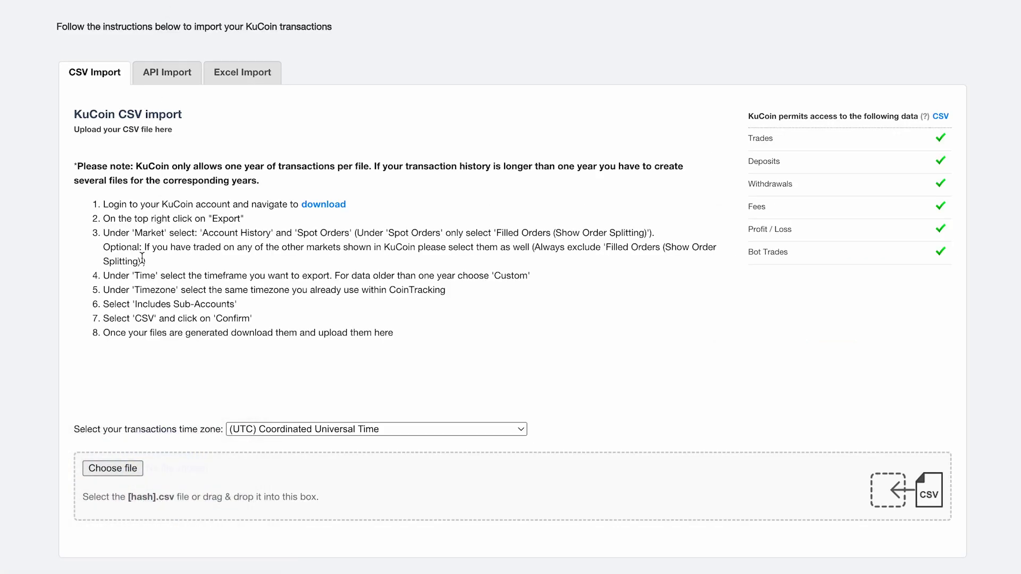
# Upload Spot Orders_Filled Orders.csv from the BillingHistory folder
pyautogui.click(131, 468)
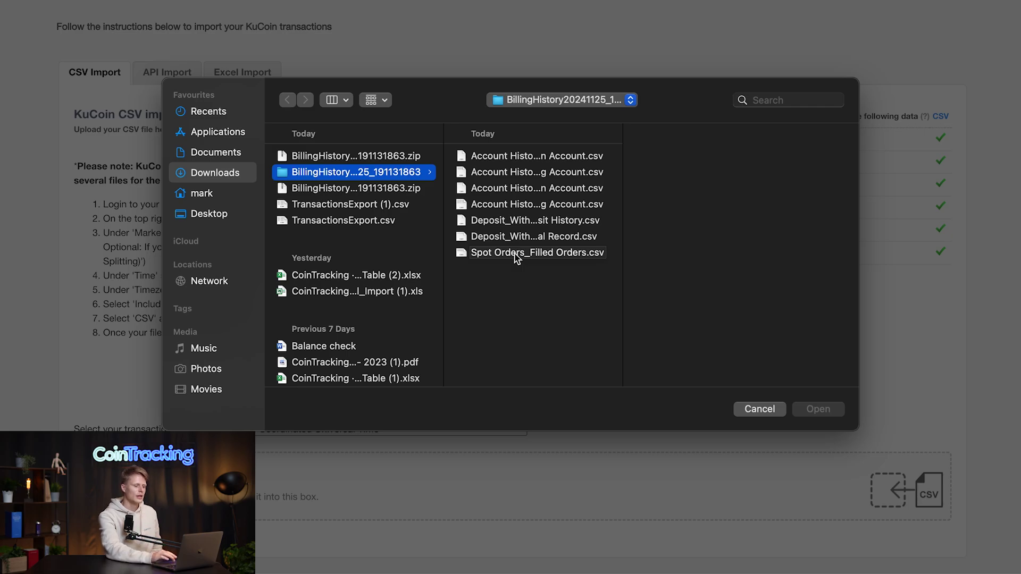
pyautogui.click(515, 257)
pyautogui.click(817, 410)
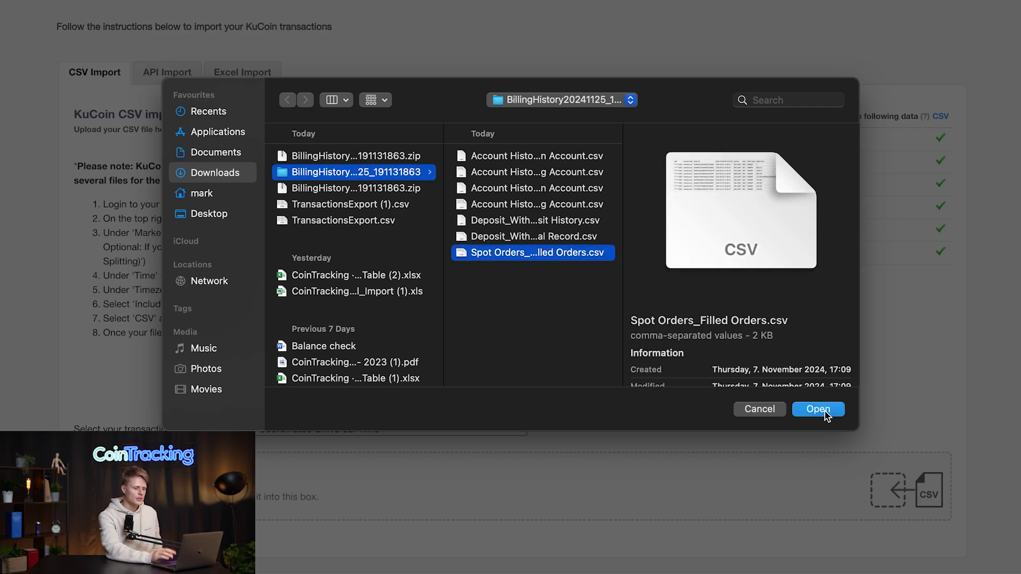
pyautogui.scroll(-5, 319, 359)
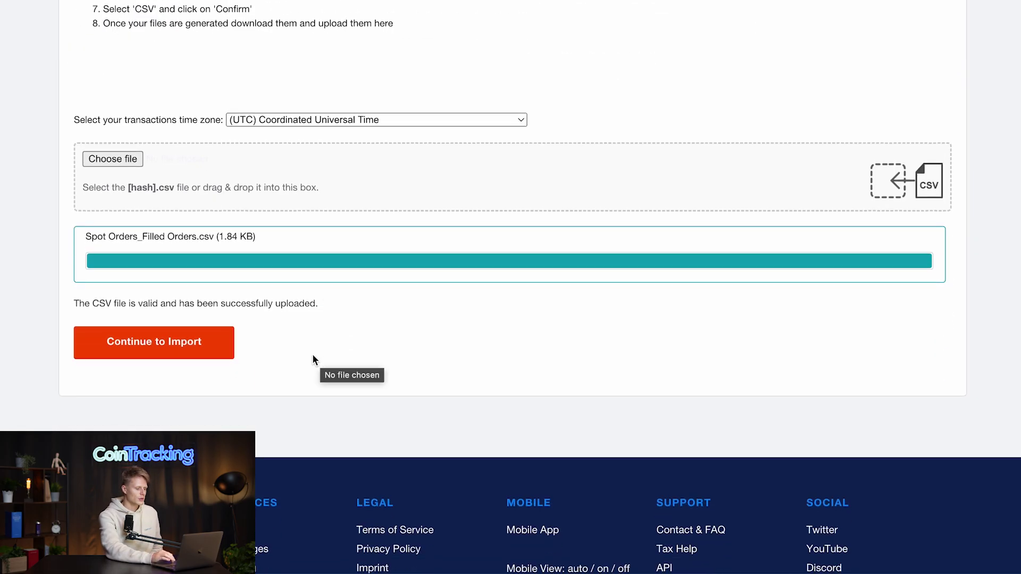
# Review the Step 2/2 transaction table and import all the KuCoin rows
pyautogui.click(191, 346)
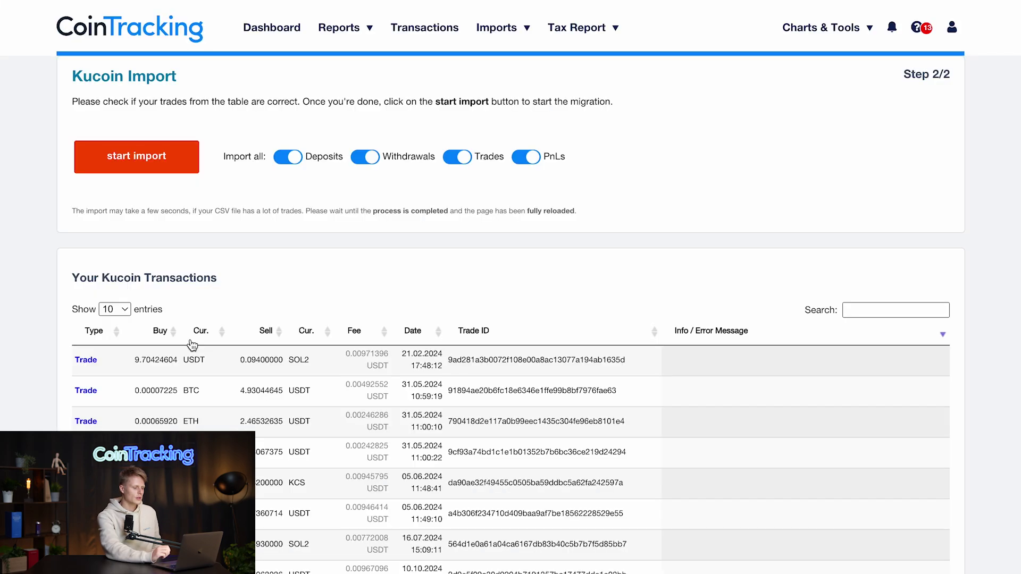
pyautogui.scroll(-2, 424, 286)
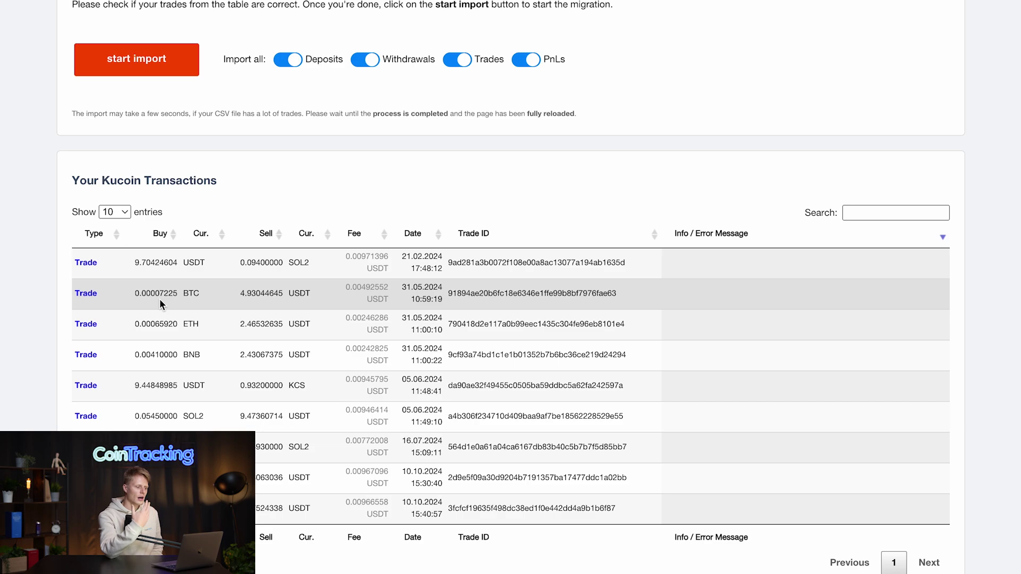
pyautogui.scroll(-1, 212, 325)
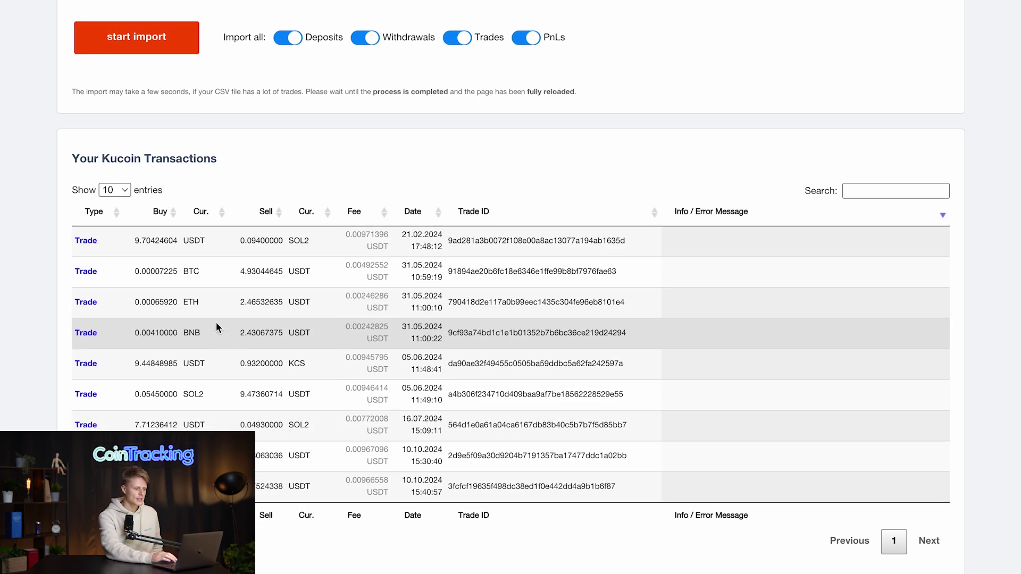
pyautogui.click(147, 48)
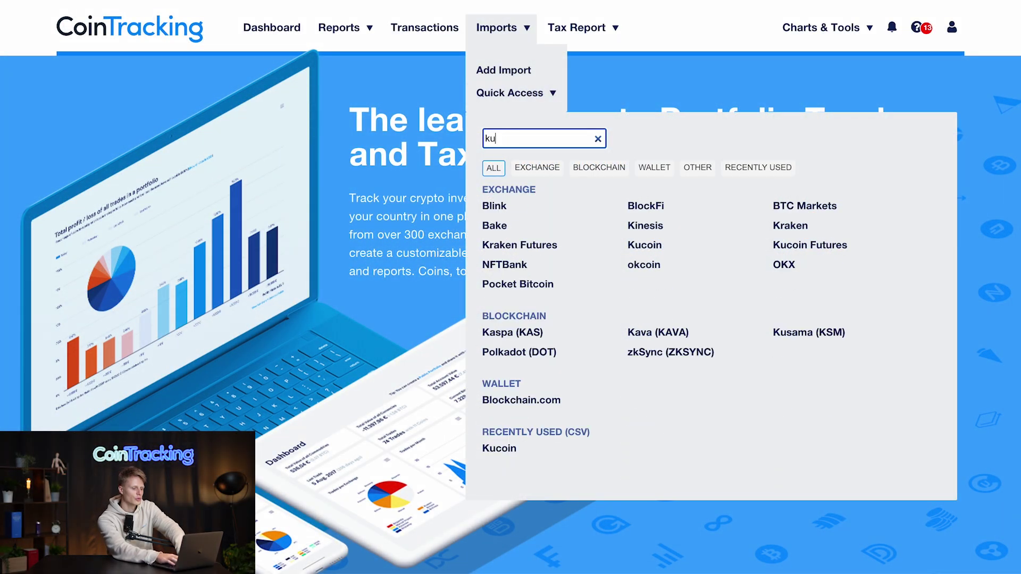
pyautogui.write('uc')
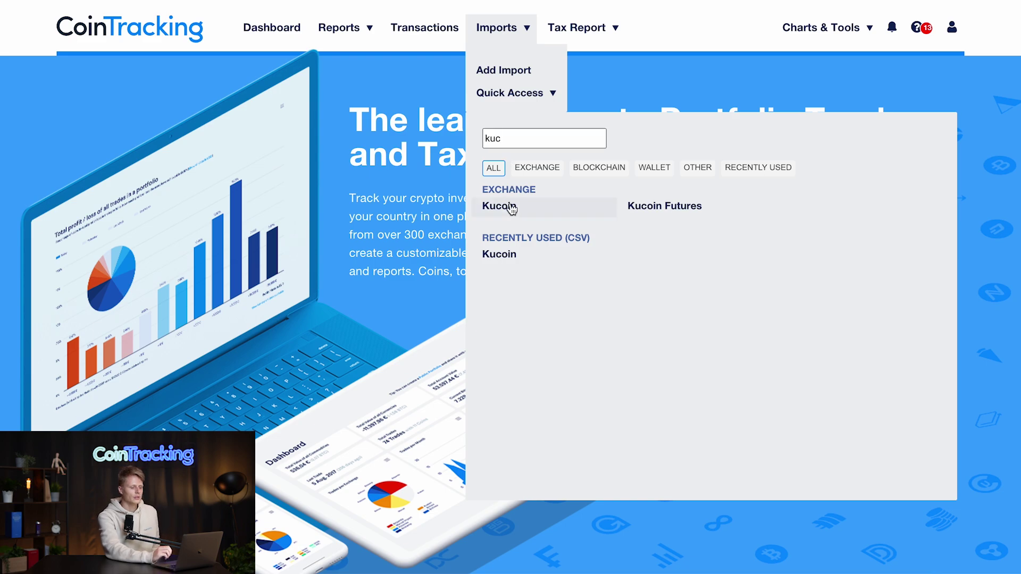
# Select the KuCoin entry to load its API import instructions
pyautogui.click(511, 208)
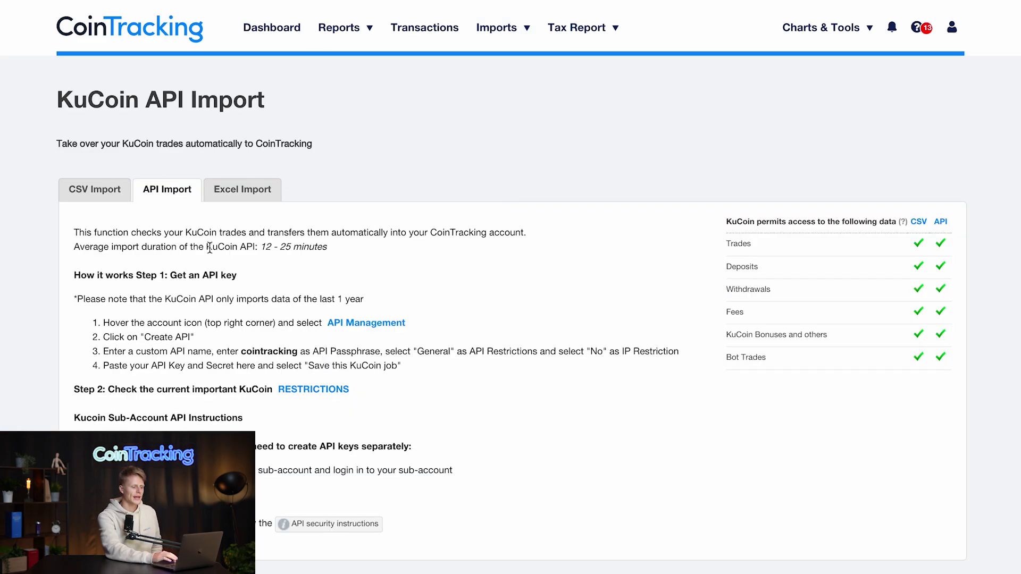
pyautogui.scroll(-3, 215, 244)
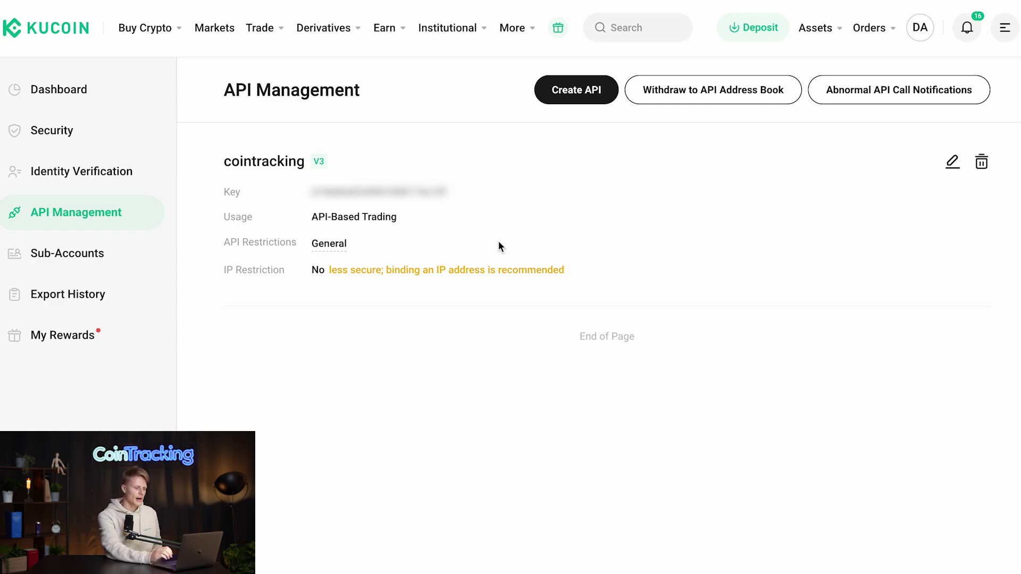
# Fill in a new KuCoin API key's name and pasted passphrase, and submit with no IP restriction
pyautogui.click(576, 90)
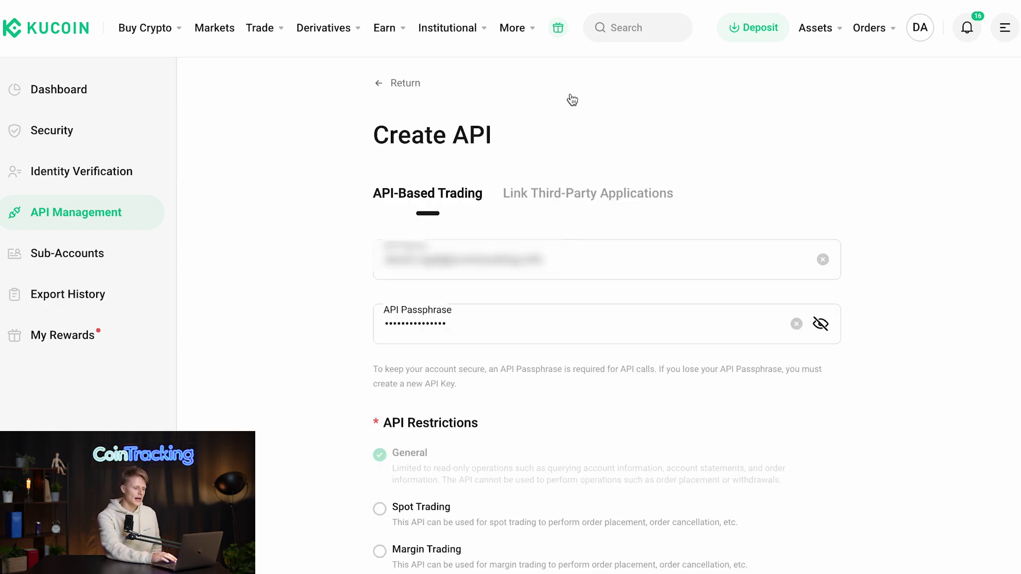
pyautogui.scroll(-2, 321, 276)
pyautogui.tripleClick(473, 143)
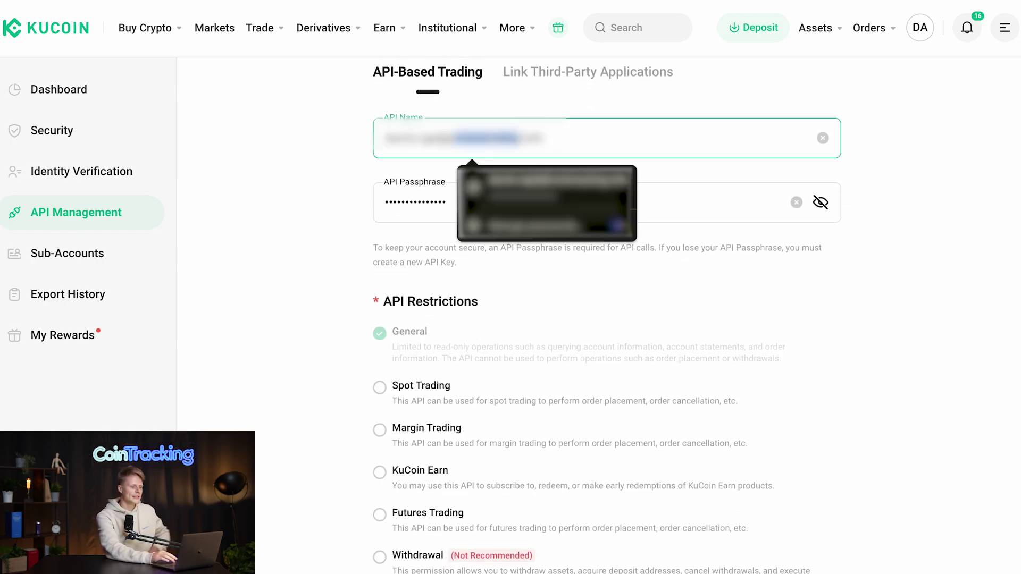
pyautogui.write('coin')
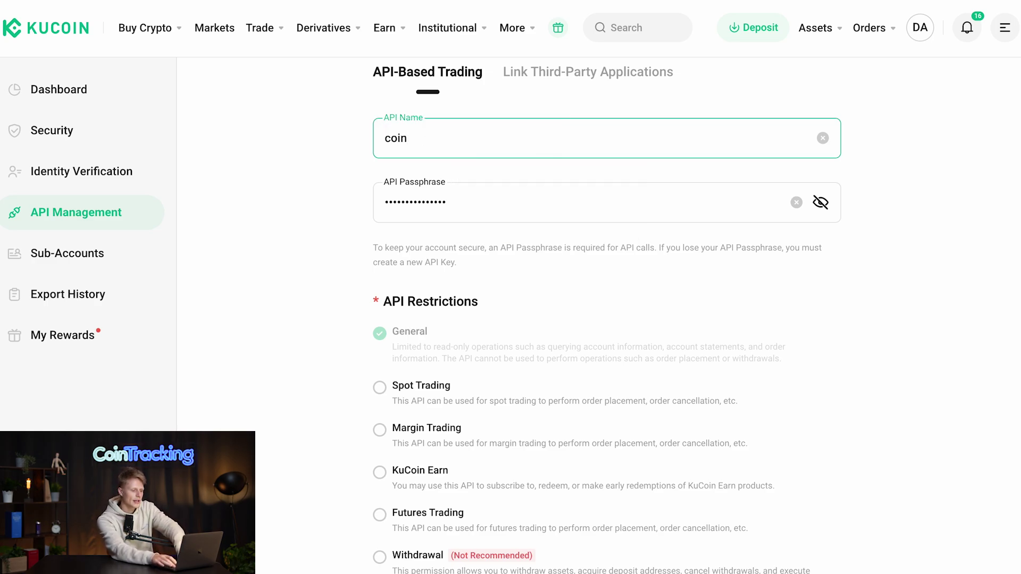
pyautogui.write('tracking')
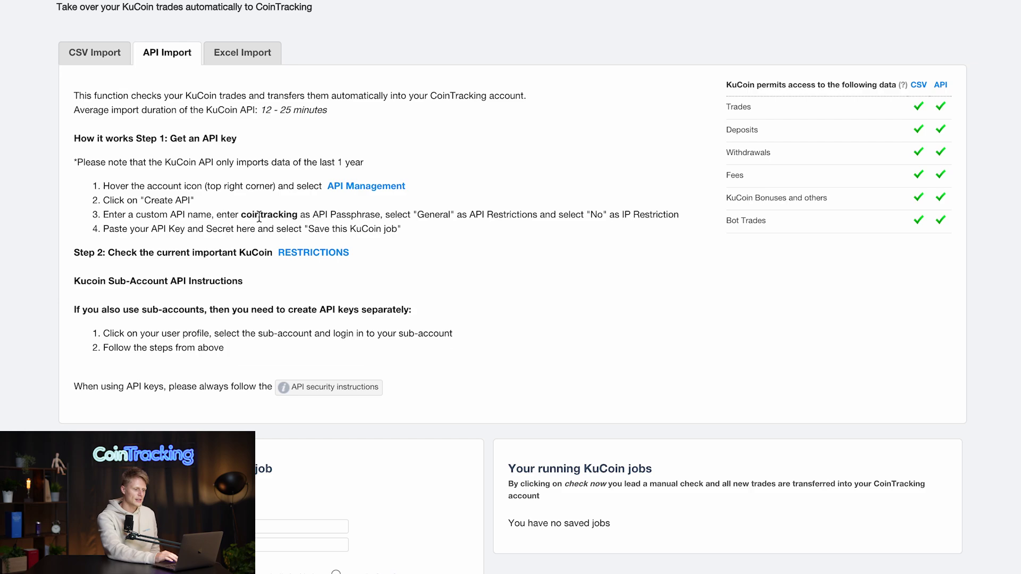
pyautogui.doubleClick(259, 218)
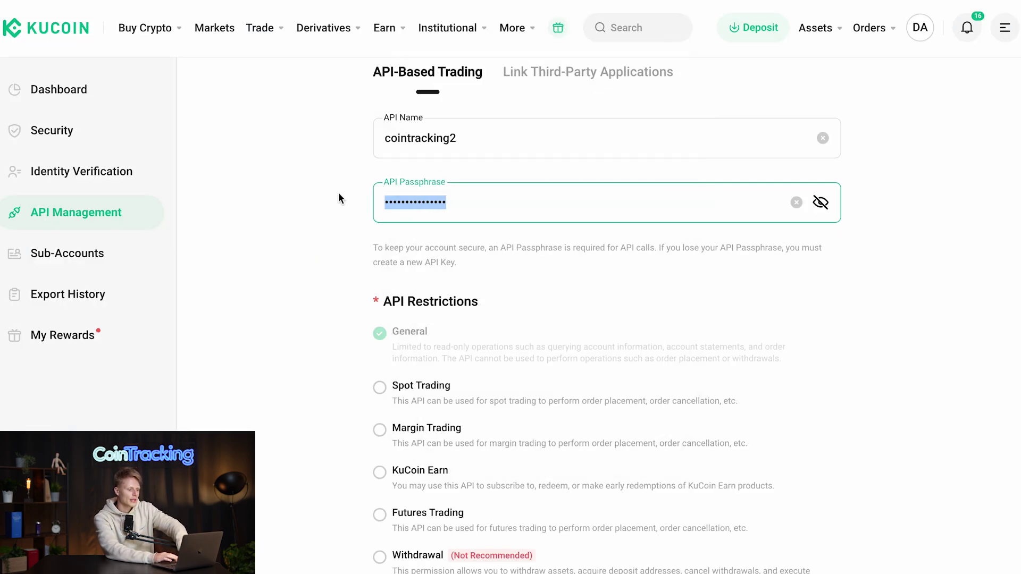
pyautogui.hotkey('ctrl', 'v')
pyautogui.click(332, 200)
pyautogui.scroll(-5, 332, 200)
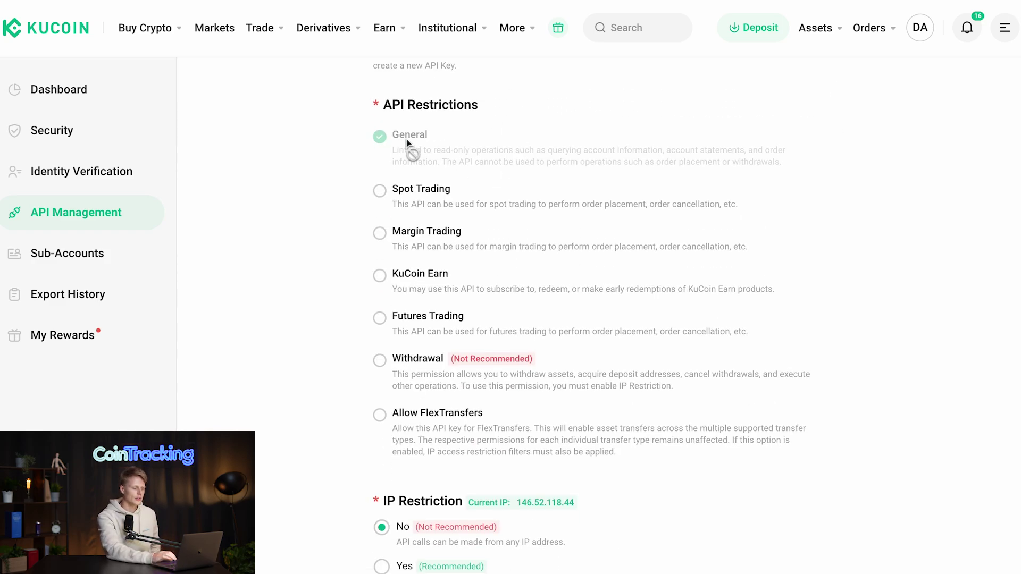
pyautogui.scroll(-1, 408, 144)
pyautogui.scroll(-3, 348, 370)
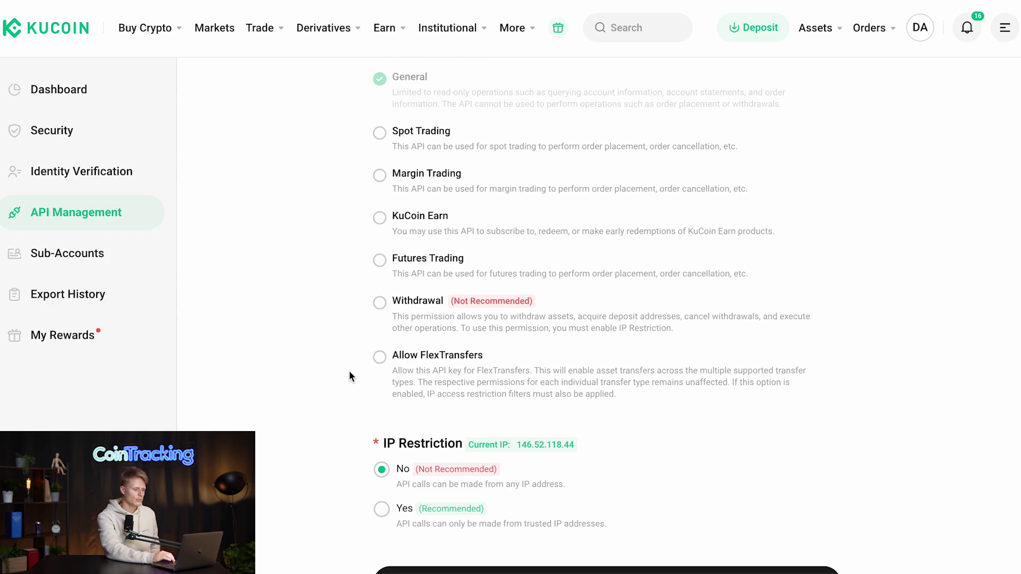
pyautogui.scroll(-2, 332, 311)
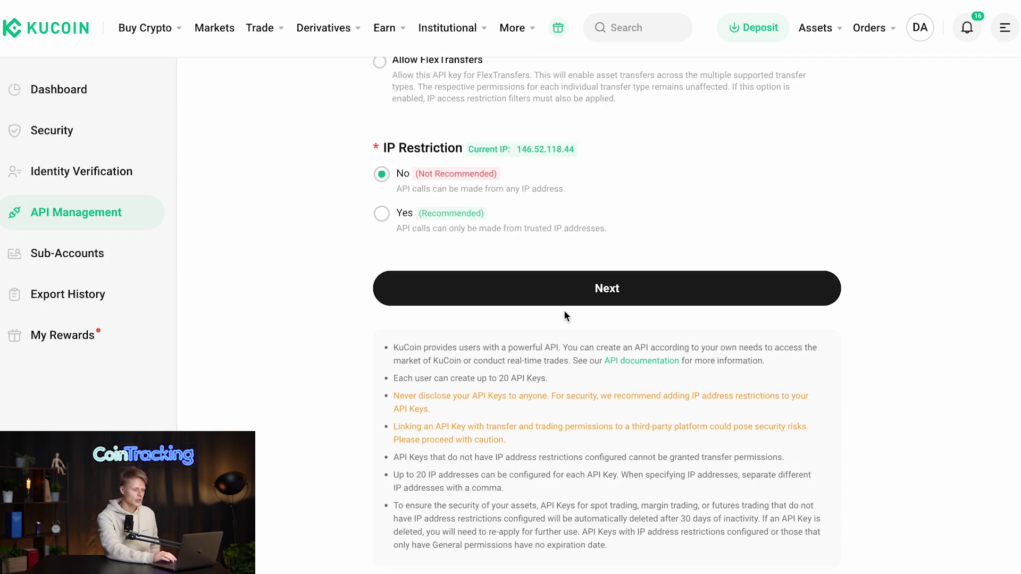
pyautogui.click(603, 304)
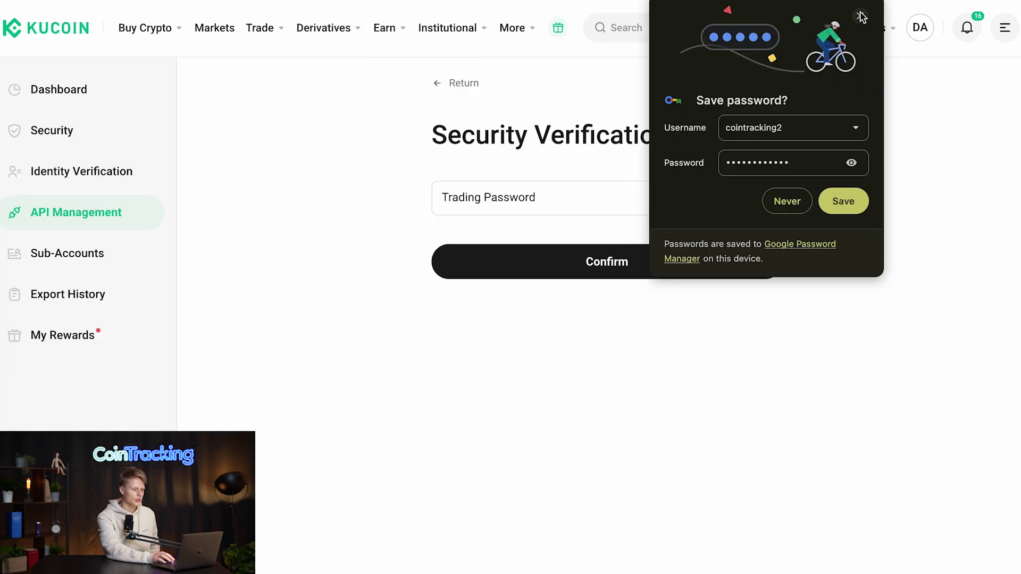
# Dismiss the save-password prompt and confirm with the autofilled trading password
pyautogui.click(861, 16)
pyautogui.click(531, 199)
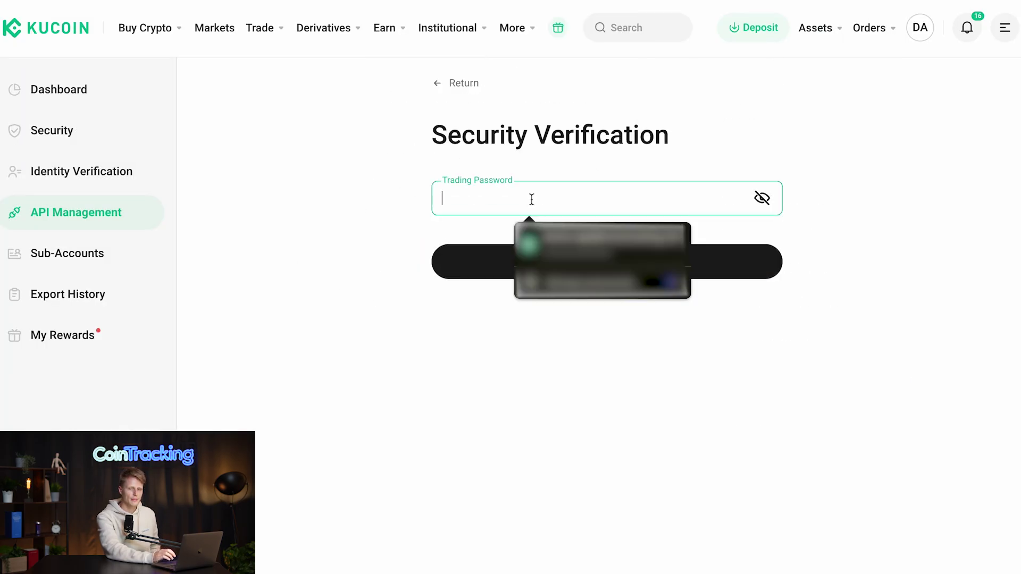
pyautogui.click(585, 253)
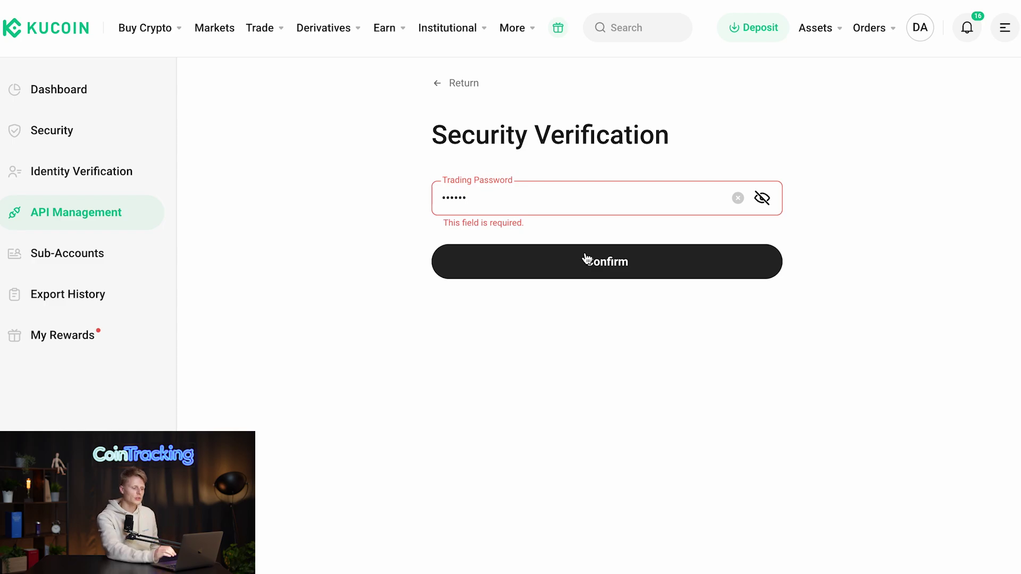
pyautogui.click(586, 257)
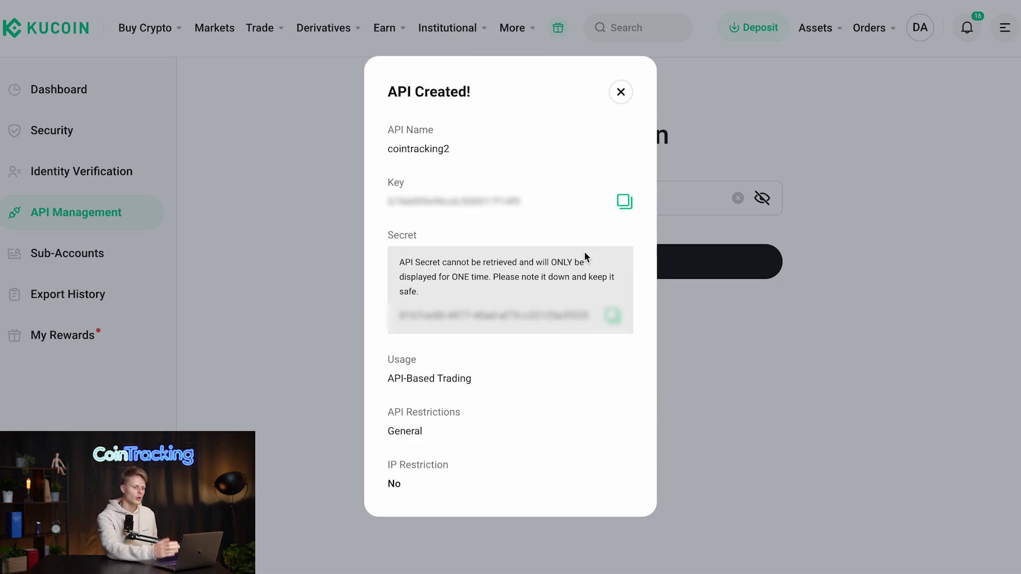
# Copy the new KuCoin API key into the job's API Key field
pyautogui.click(625, 205)
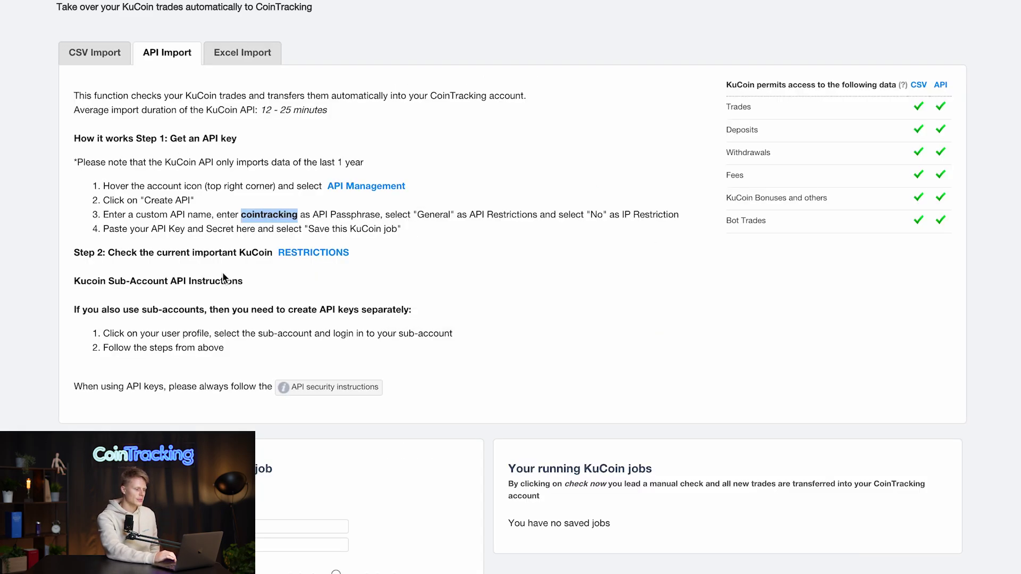
pyautogui.scroll(-5, 223, 277)
pyautogui.click(268, 196)
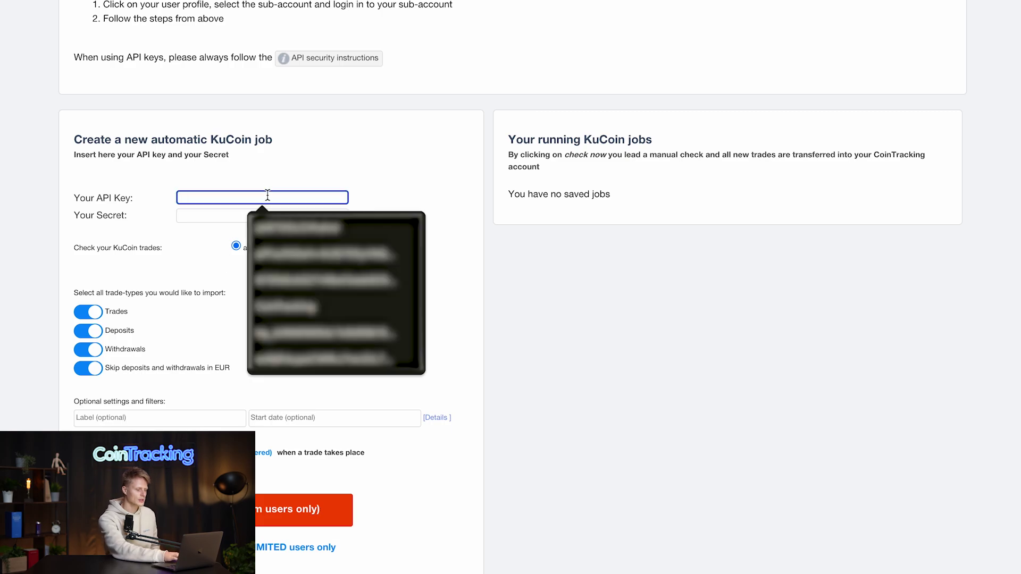
pyautogui.hotkey('ctrl', 'v')
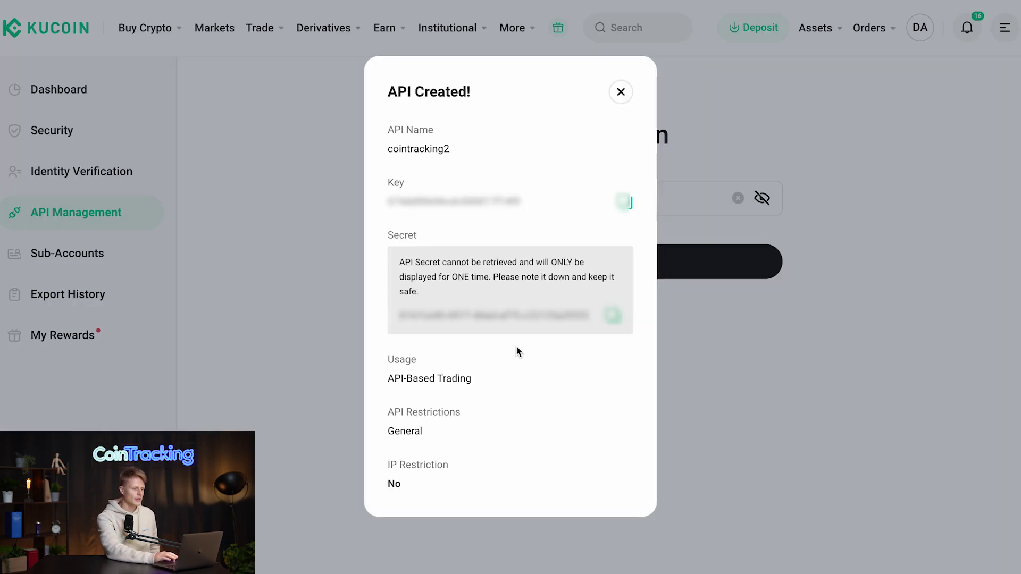
# Paste the KuCoin API secret into the Secret field and save the daily import job
pyautogui.click(613, 316)
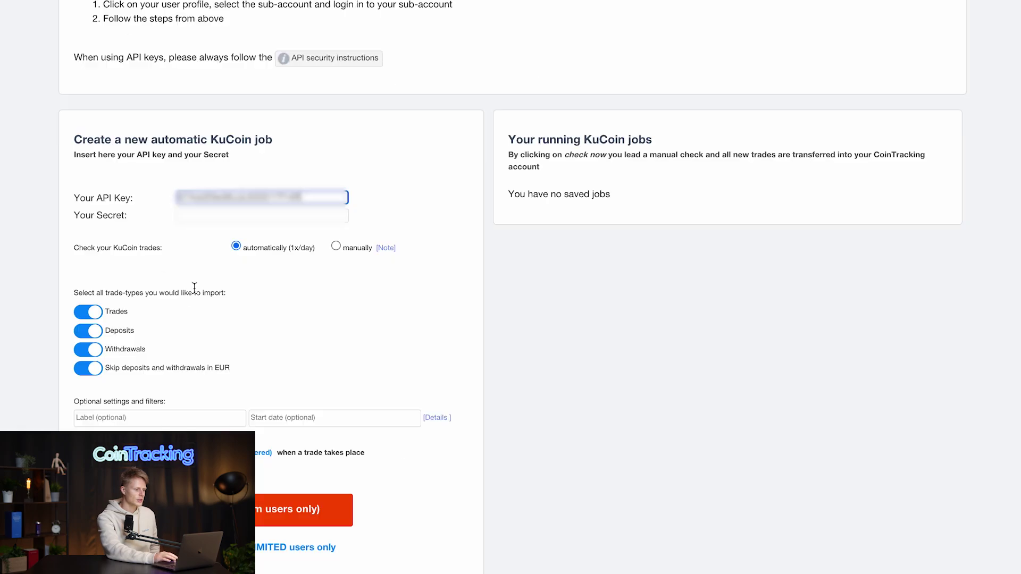
pyautogui.click(221, 216)
pyautogui.hotkey('ctrl', 'v')
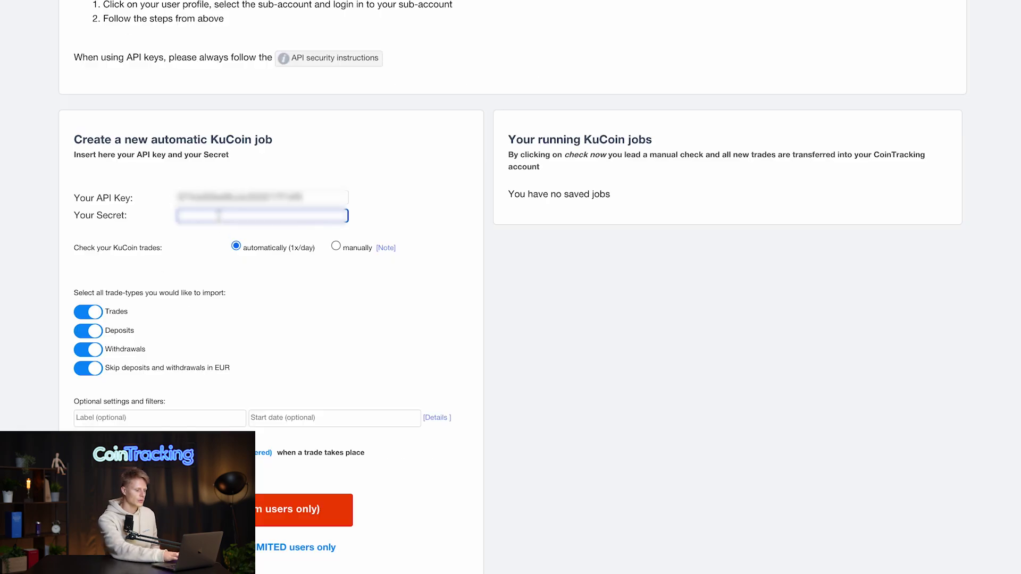
pyautogui.hotkey('ctrl', 'v')
pyautogui.scroll(-1, 197, 343)
pyautogui.scroll(-4, 197, 341)
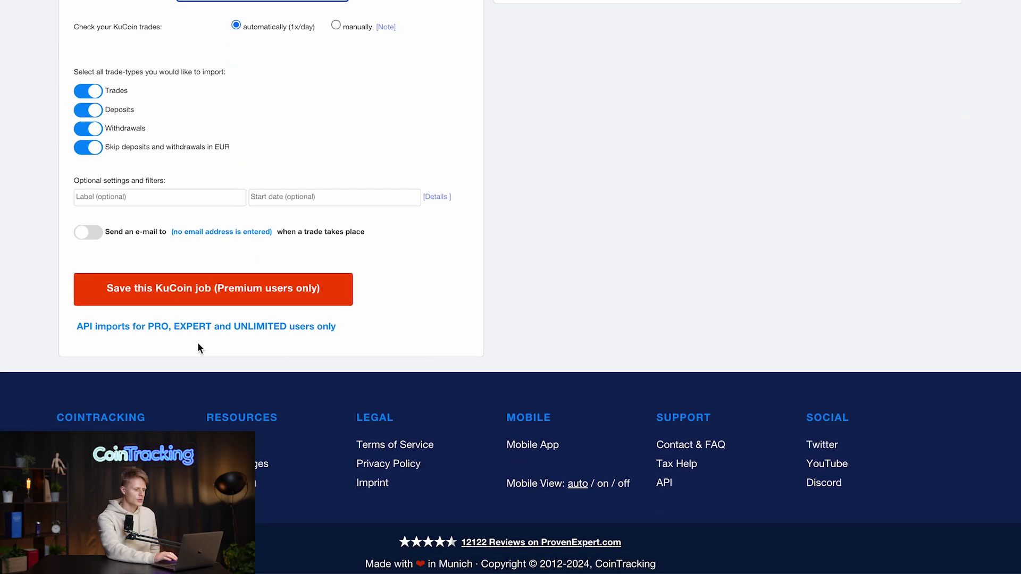
pyautogui.click(117, 300)
pyautogui.scroll(-2, 517, 317)
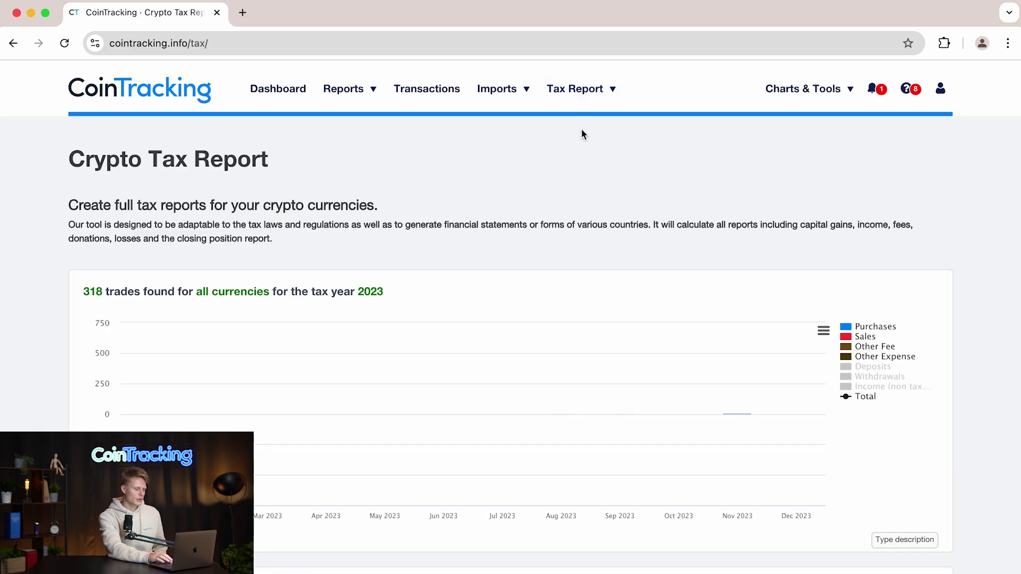
pyautogui.scroll(-4, 406, 353)
pyautogui.scroll(-3, 405, 354)
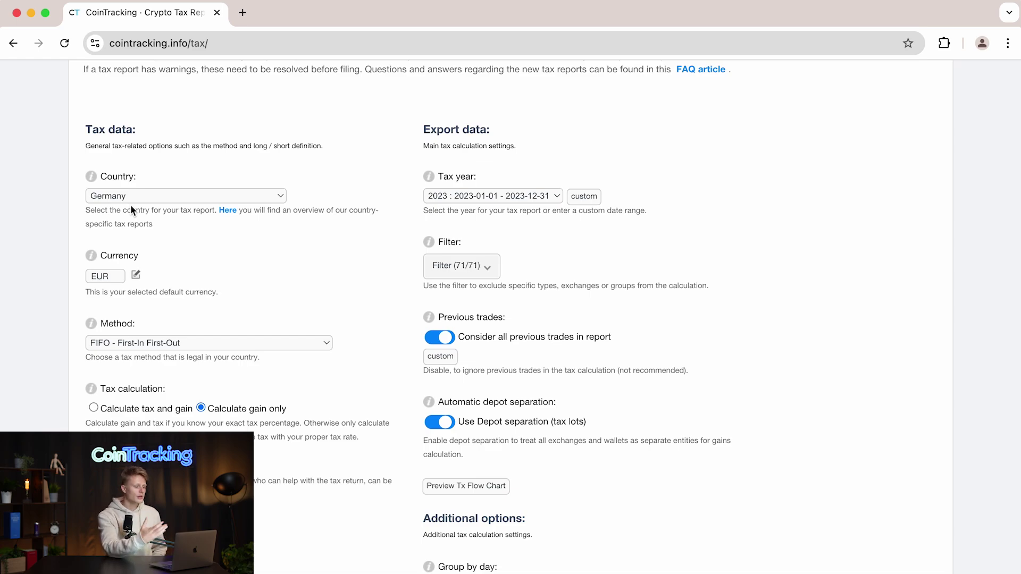
pyautogui.scroll(-1, 132, 209)
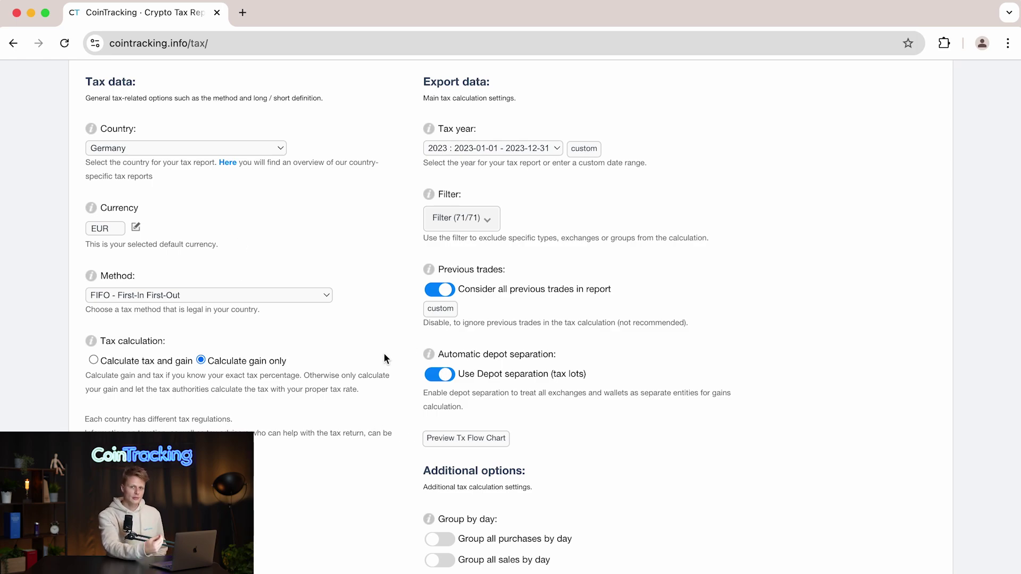
pyautogui.scroll(-1, 166, 179)
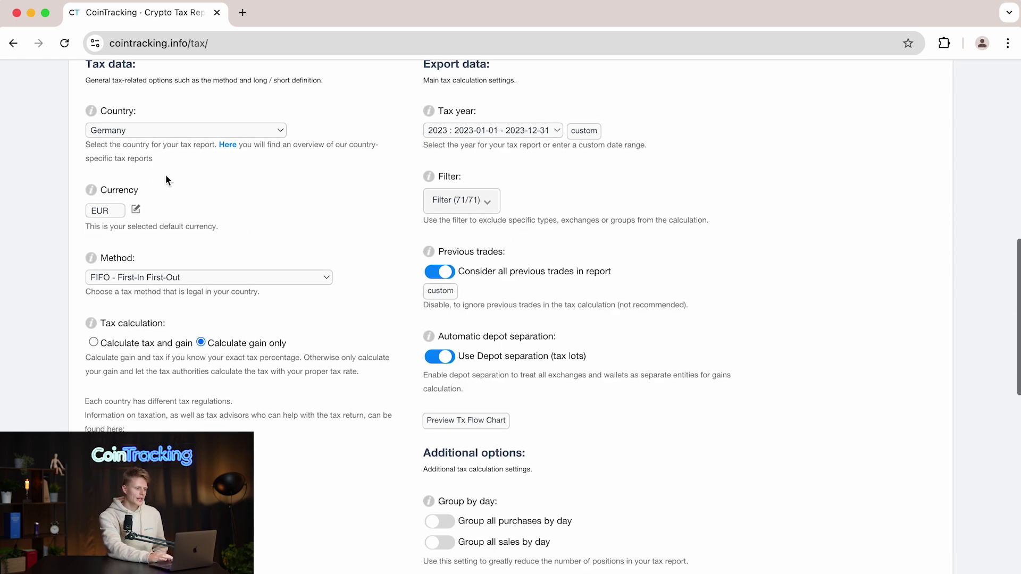
pyautogui.scroll(-3, 373, 295)
pyautogui.scroll(-3, 373, 295)
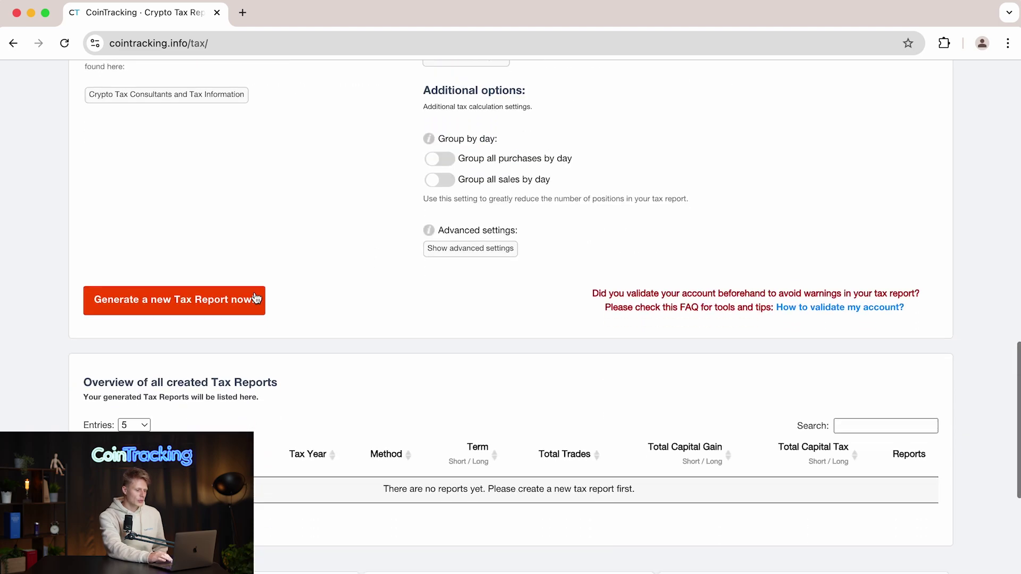
# Generate a new 2023 German tax report and load it
pyautogui.click(230, 303)
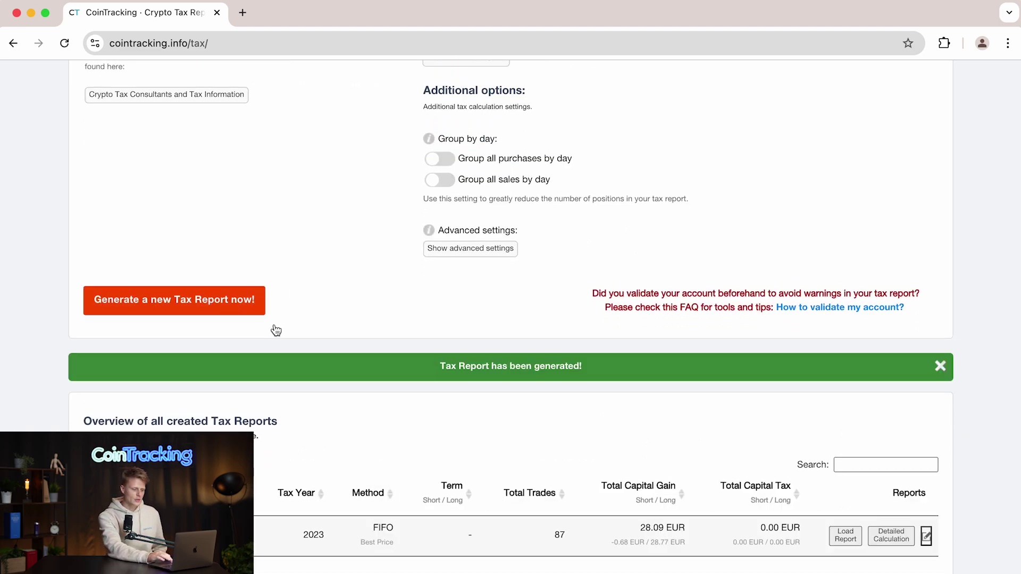
pyautogui.scroll(-3, 610, 439)
pyautogui.scroll(-1, 610, 440)
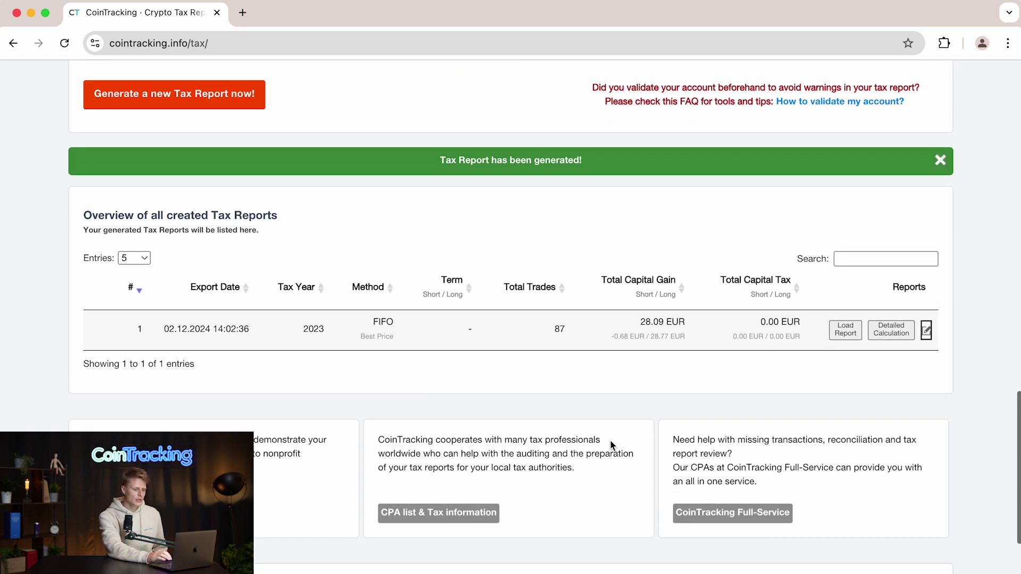
pyautogui.click(845, 330)
pyautogui.scroll(-2, 451, 418)
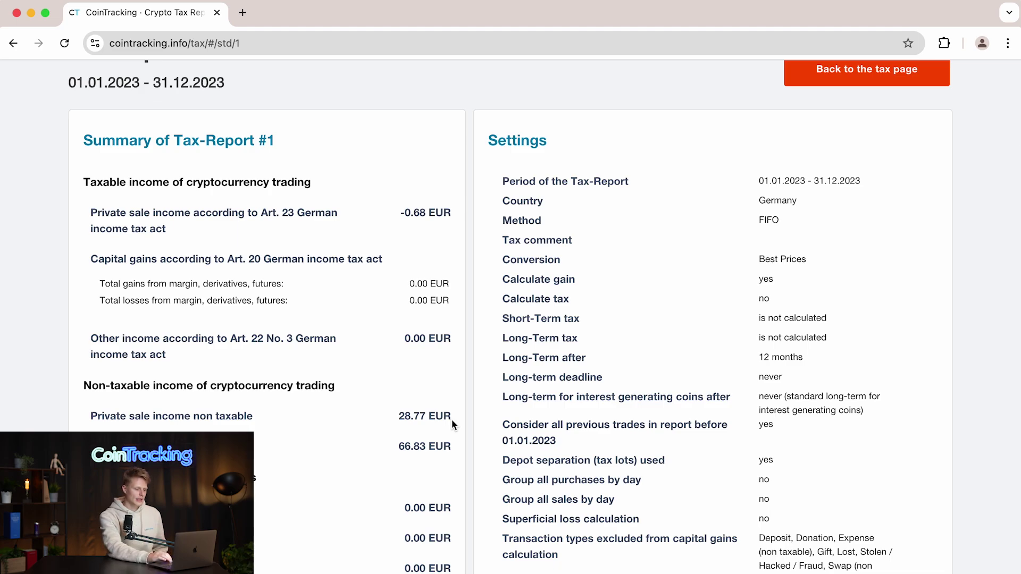
pyautogui.scroll(-1, 452, 418)
pyautogui.scroll(-1, 451, 419)
pyautogui.scroll(-3, 452, 419)
pyautogui.scroll(-3, 452, 421)
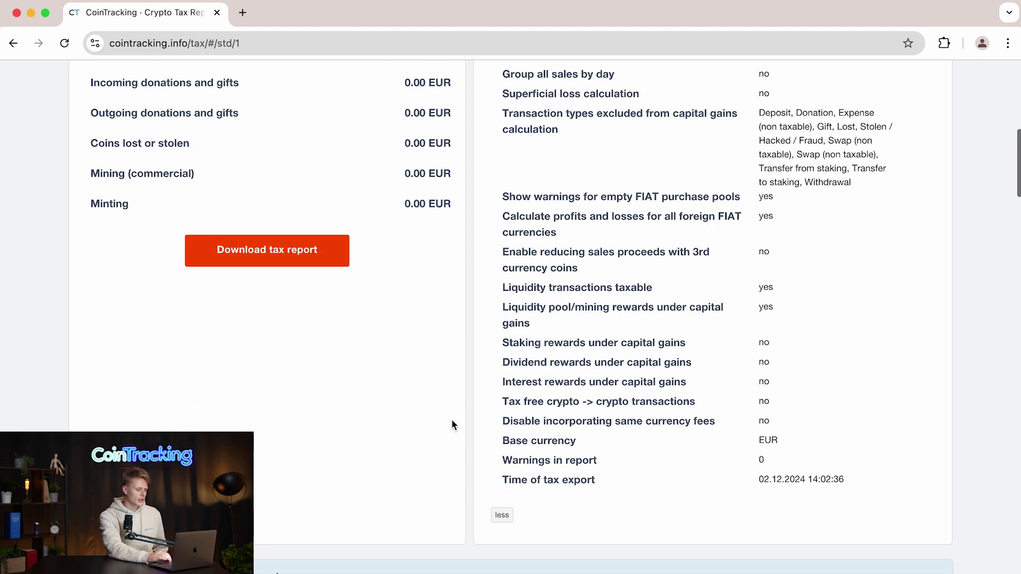
pyautogui.scroll(-3, 452, 421)
pyautogui.scroll(-4, 452, 421)
pyautogui.scroll(-1, 451, 421)
pyautogui.scroll(-1, 451, 419)
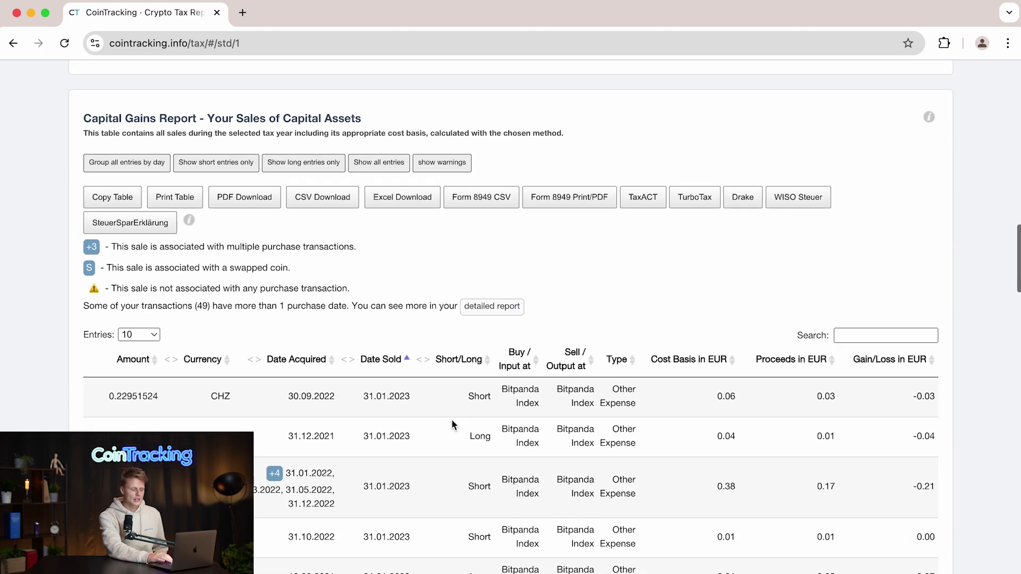
pyautogui.scroll(5, 451, 419)
pyautogui.scroll(3, 452, 419)
pyautogui.scroll(2, 452, 418)
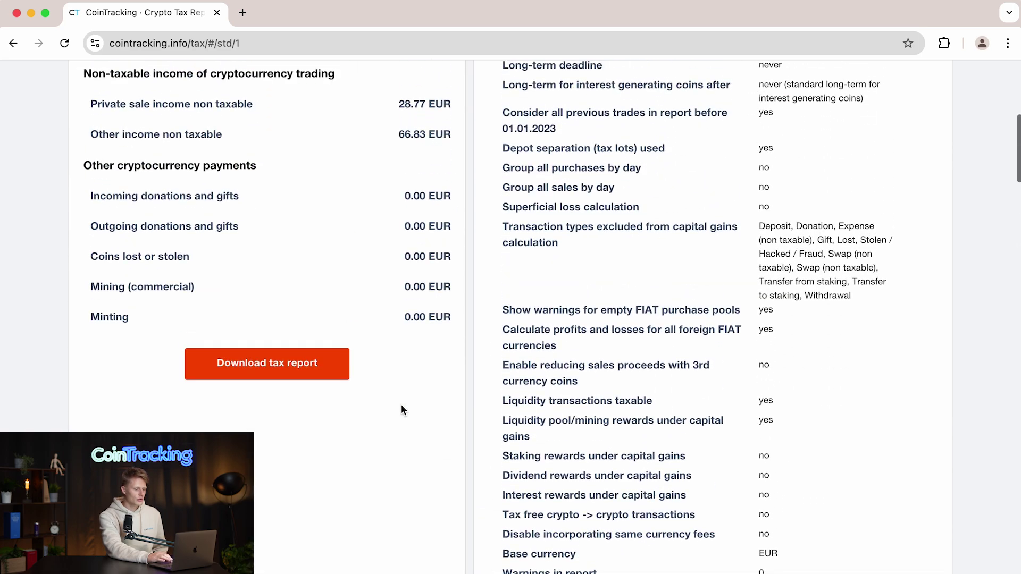
# Bring up the download options for 2023 tax report #1
pyautogui.click(279, 374)
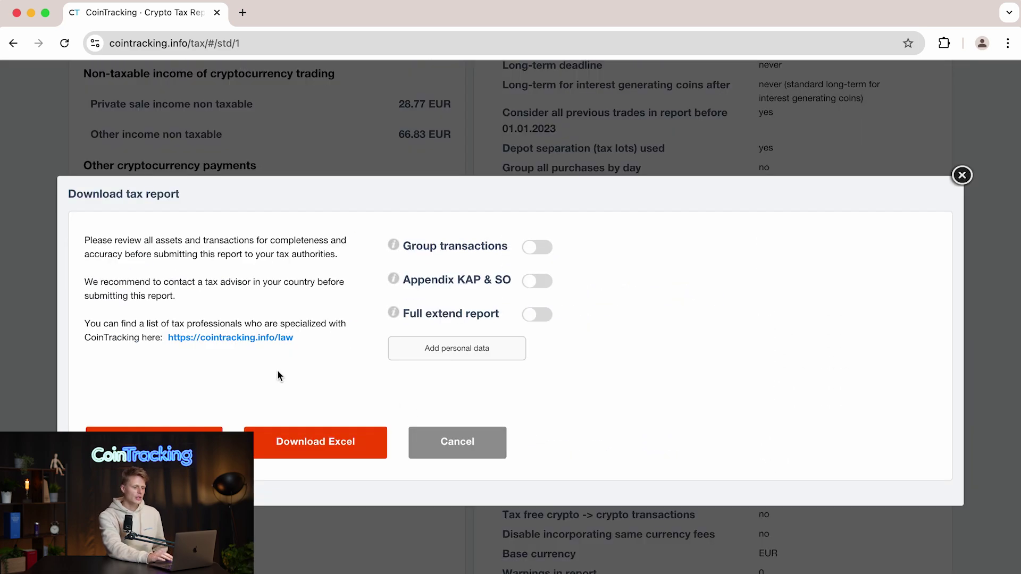